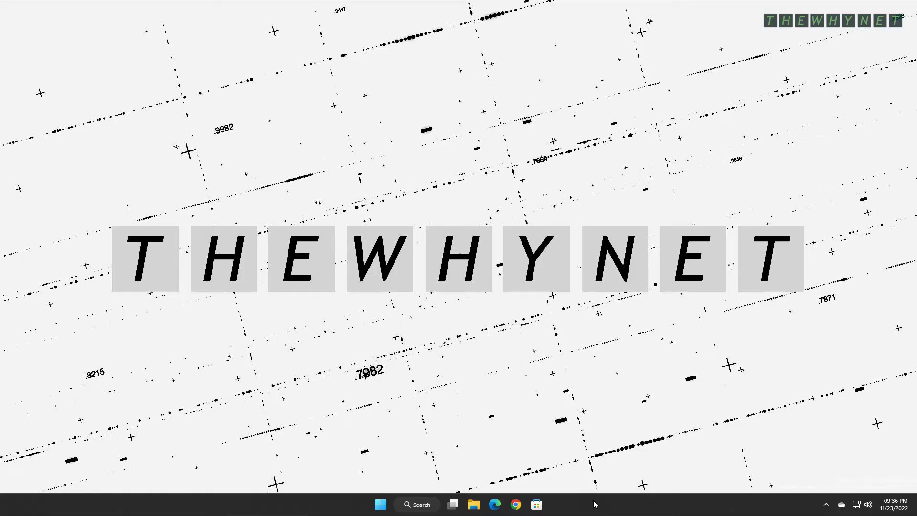
Step: Launch regedit and open HKEY_CURRENT_USER\Control Panel\International to show sShortDate and sShortTime
key("super+r")
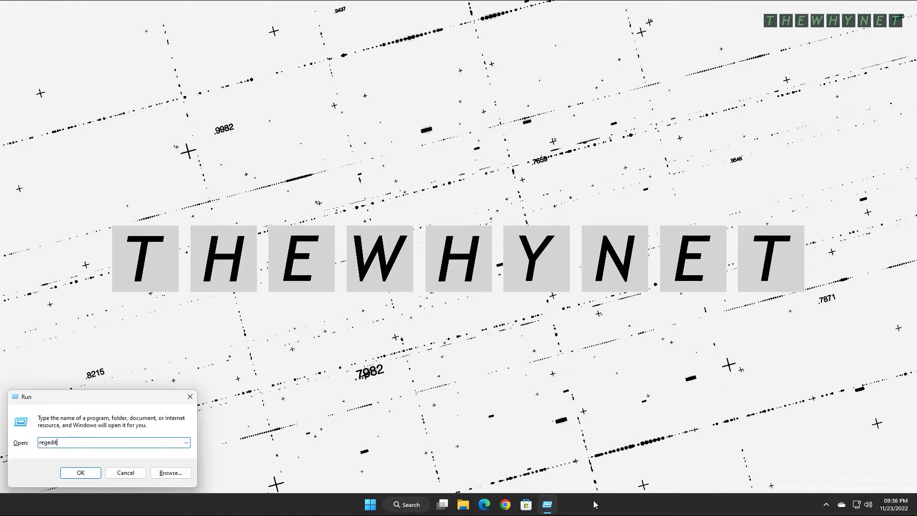
key("Return")
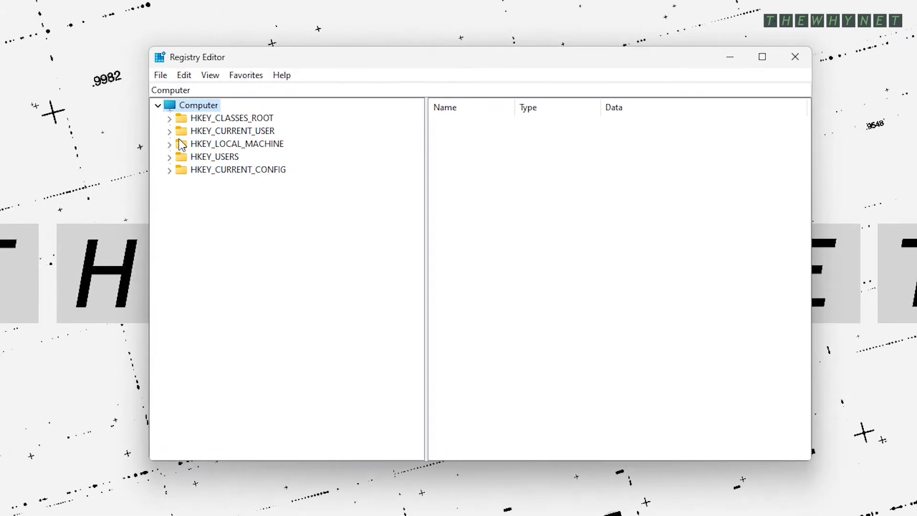
left_click(266, 164)
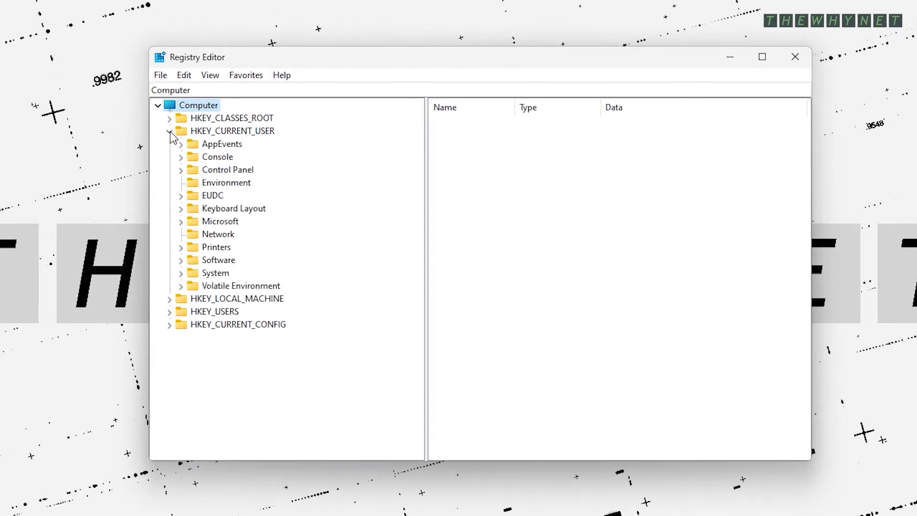
left_click(182, 170)
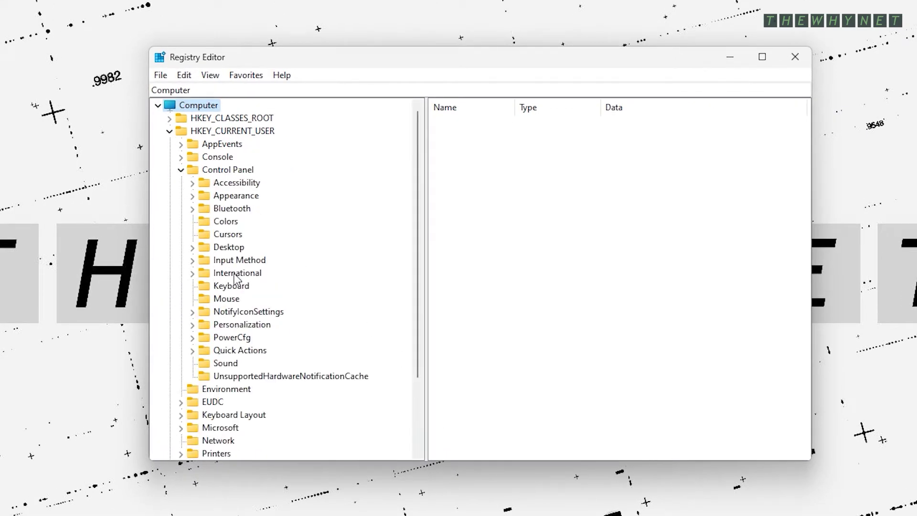
left_click(235, 276)
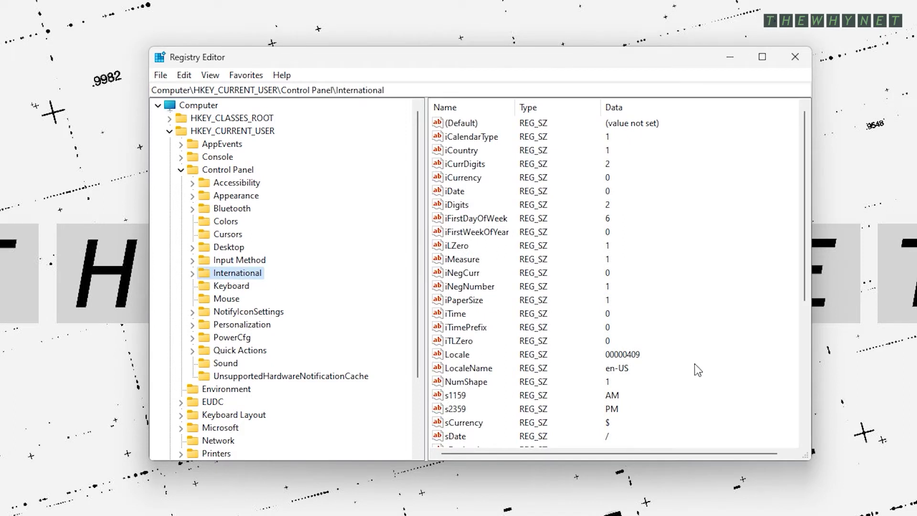
left_click(805, 424)
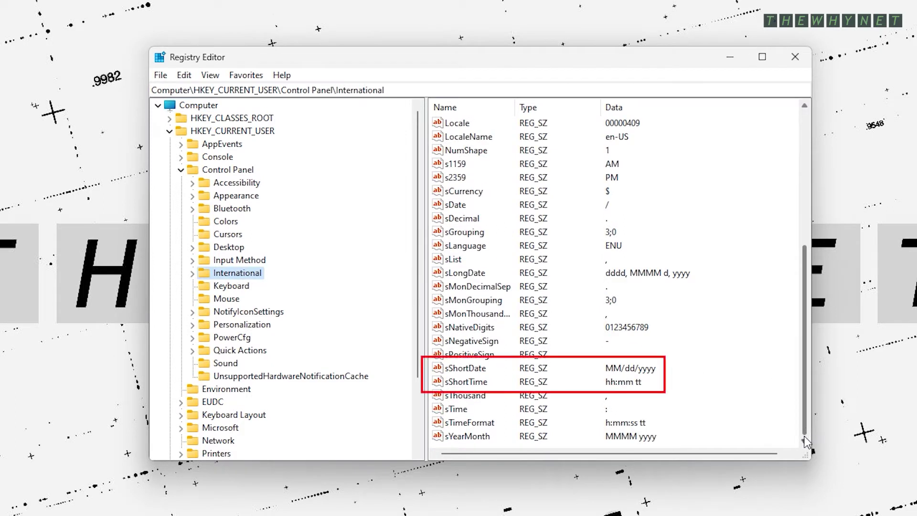
left_click(467, 382)
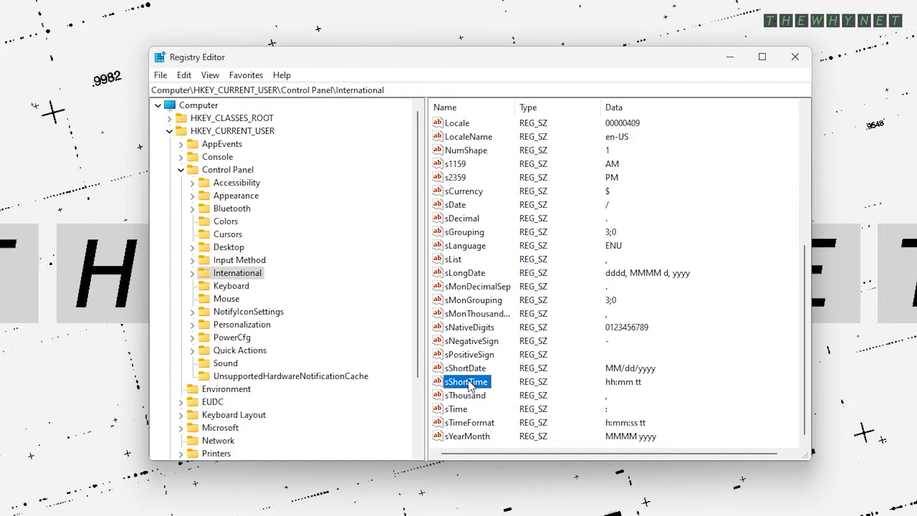
left_click(468, 369)
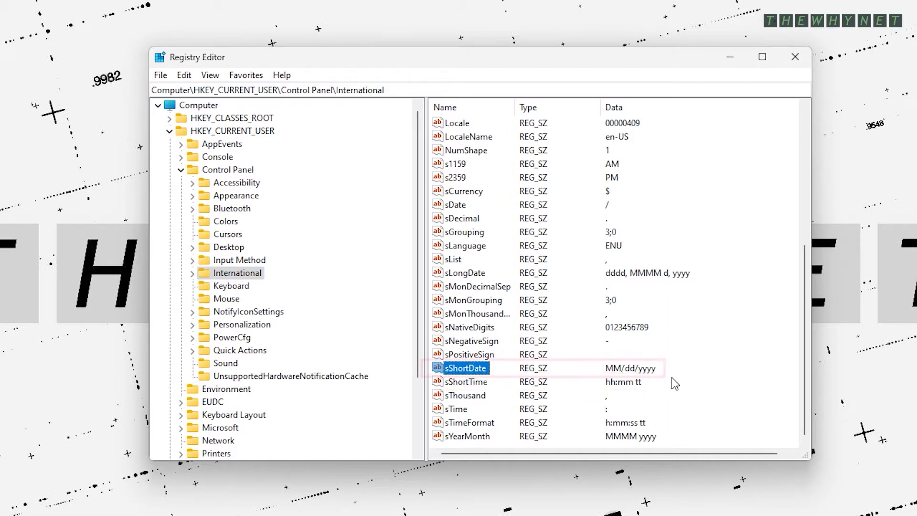
Step: Change sShortTime to 'I LOVE' and sShortDate to 'THEWHYNET', then close Registry Editor
double_click(479, 382)
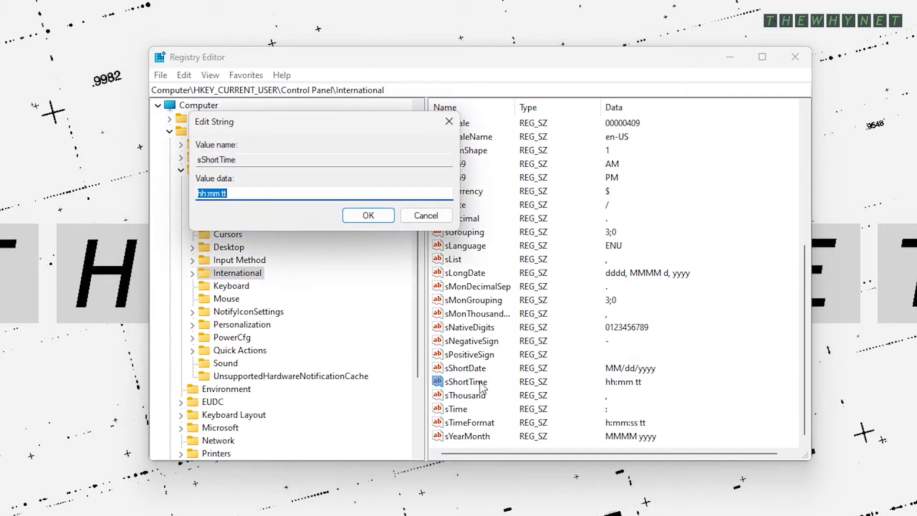
type("I LOVE")
key("Return")
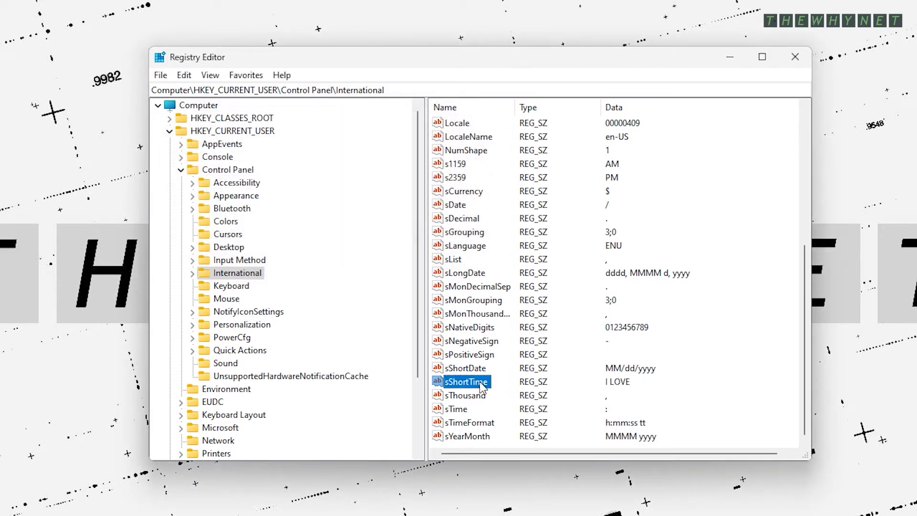
double_click(470, 369)
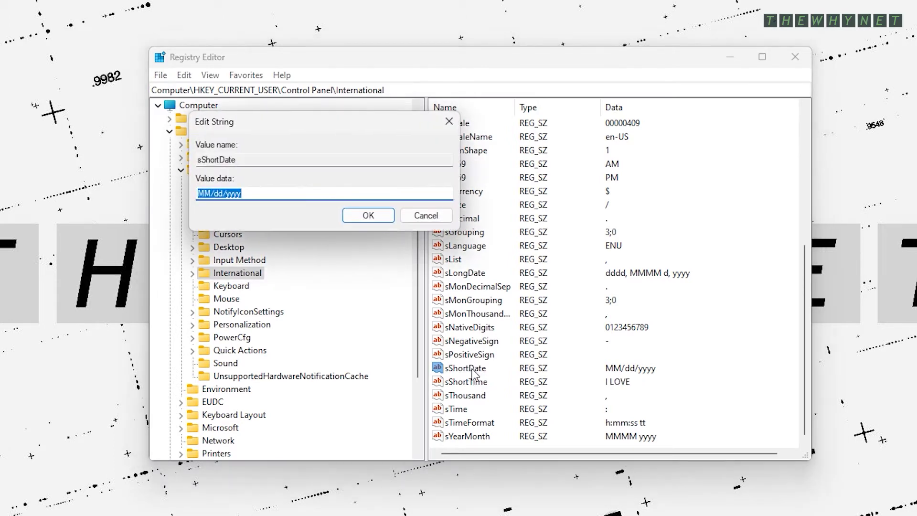
type("THEWHYNET")
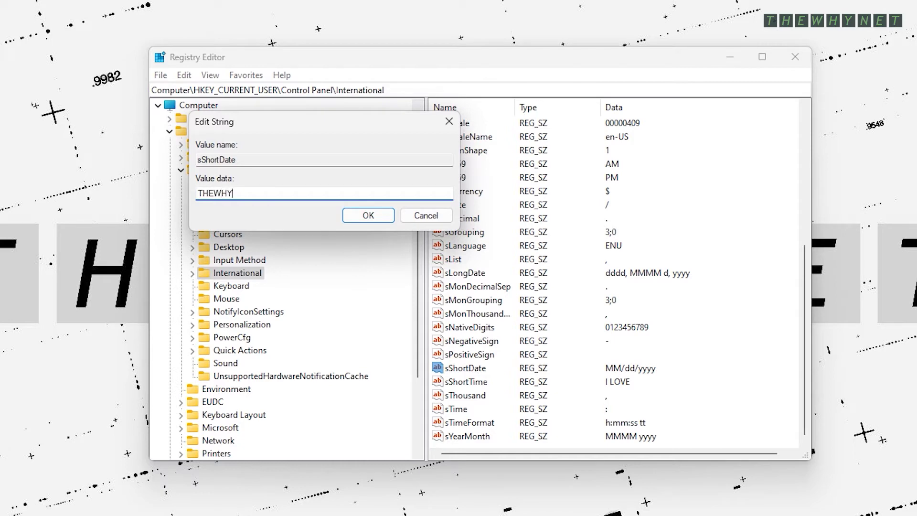
key("Return")
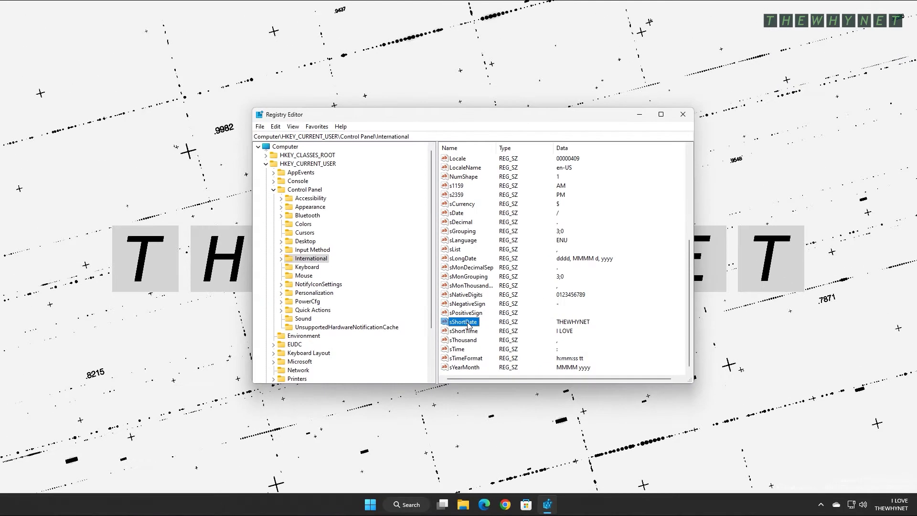
left_click(684, 118)
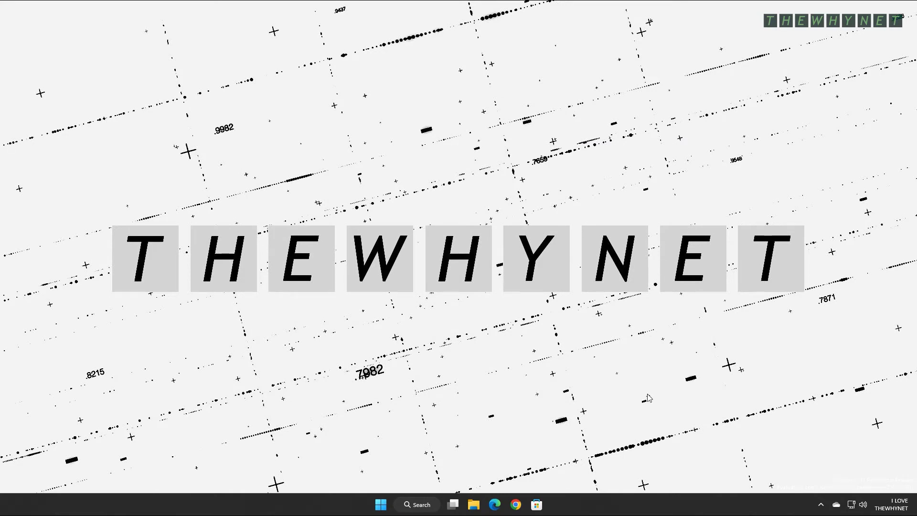
Step: Go to Settings' Language & region administrative settings and show the Region Formats short date list
left_click(381, 505)
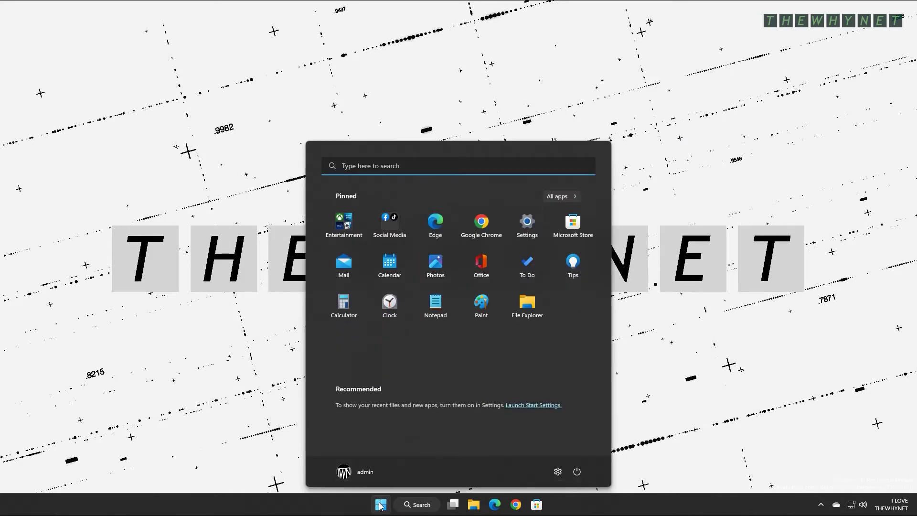
left_click(558, 476)
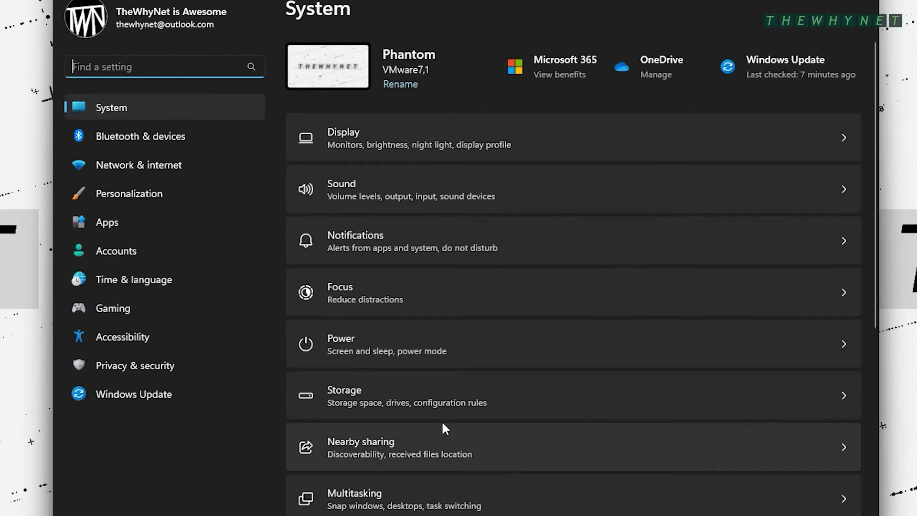
left_click(170, 274)
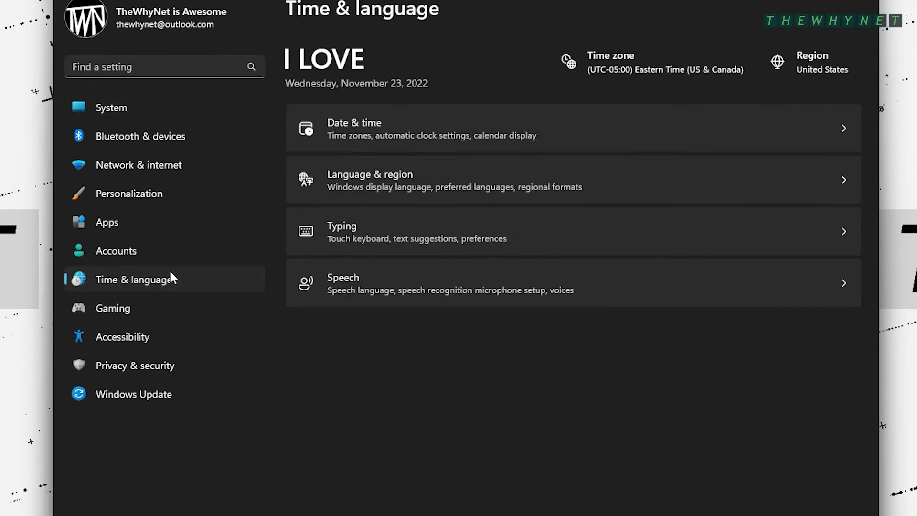
left_click(460, 183)
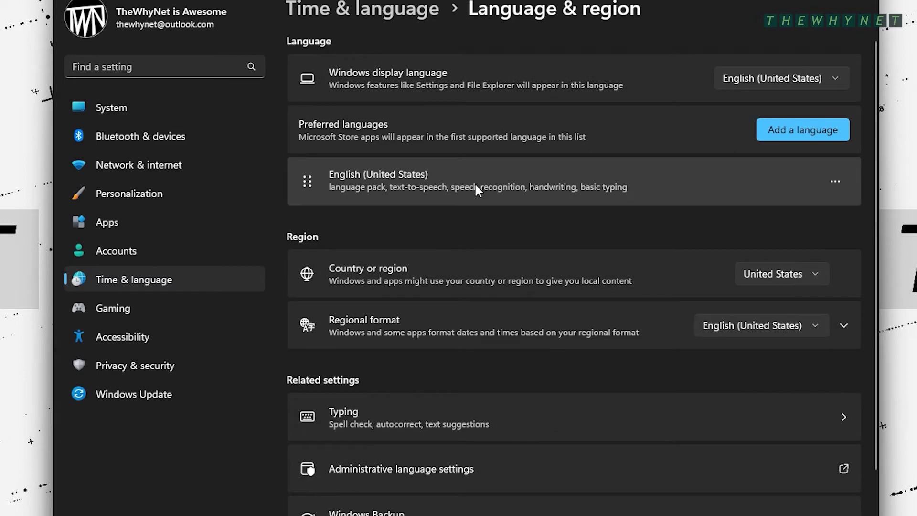
left_click(485, 466)
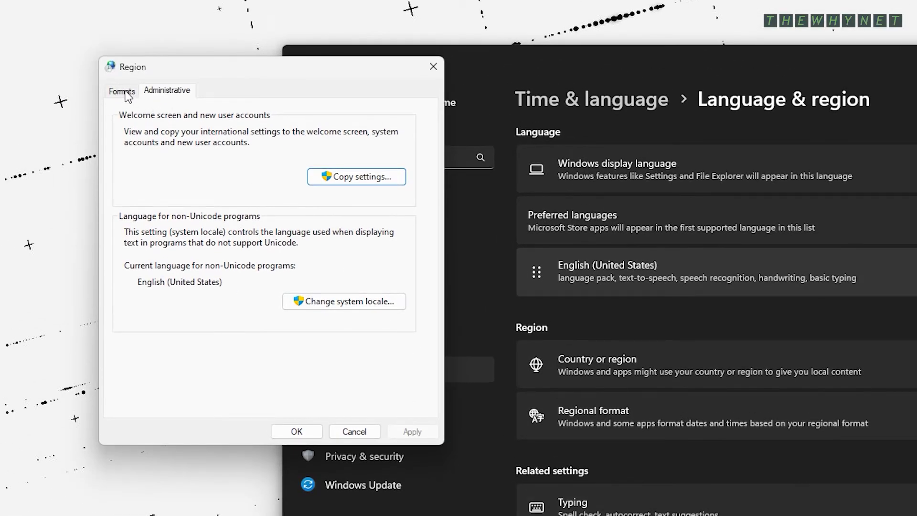
left_click(117, 89)
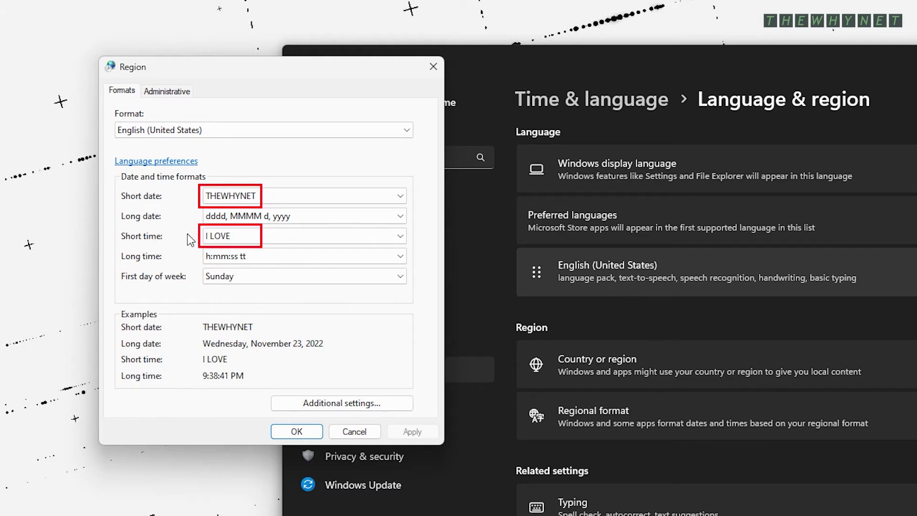
left_click(324, 196)
Step: Choose short date MM/dd/yyyy and short time hh:mm tt on the Formats tab
left_click(325, 194)
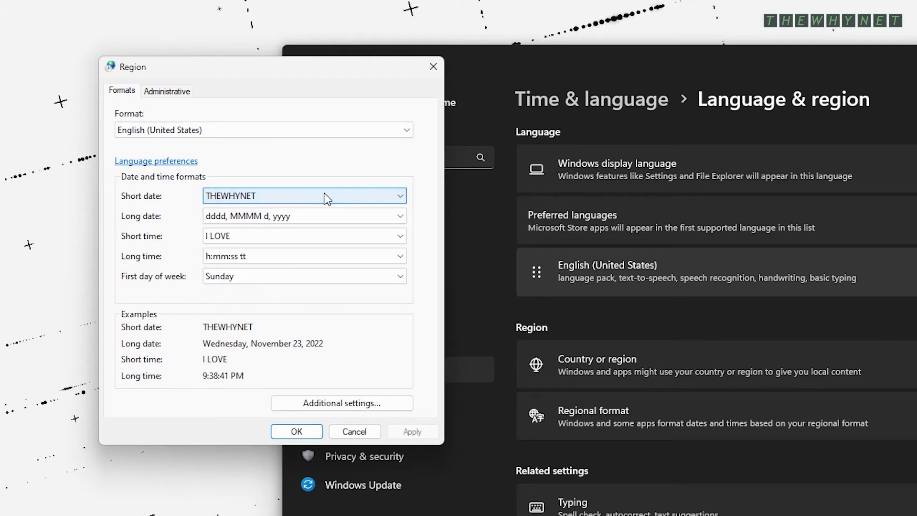
left_click(325, 194)
left_click(323, 196)
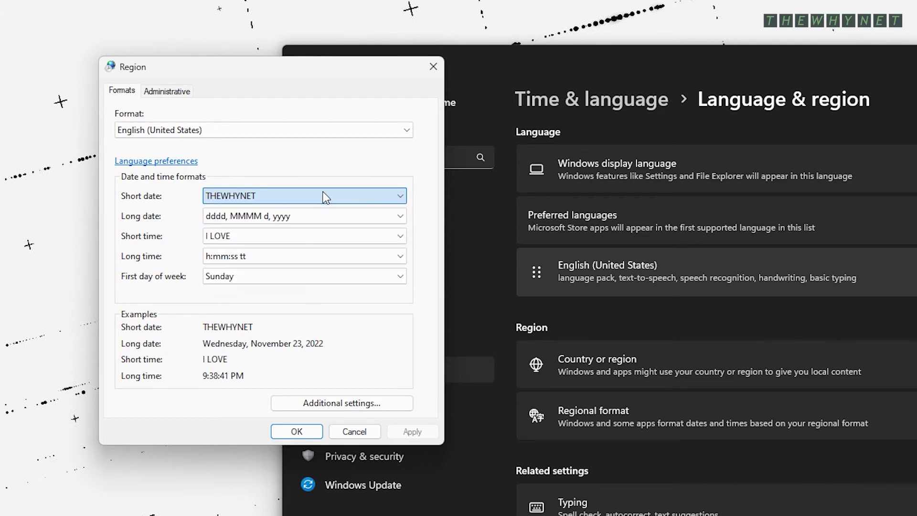
left_click(325, 196)
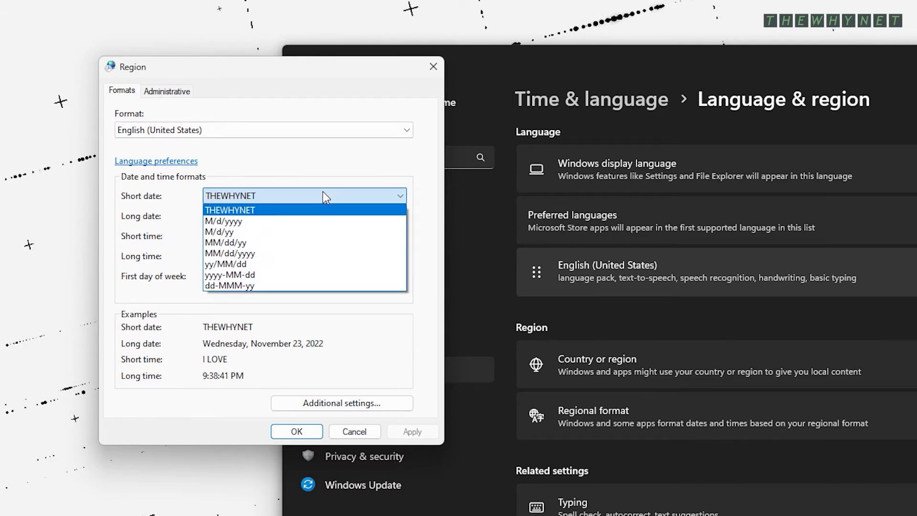
left_click(298, 253)
left_click(303, 236)
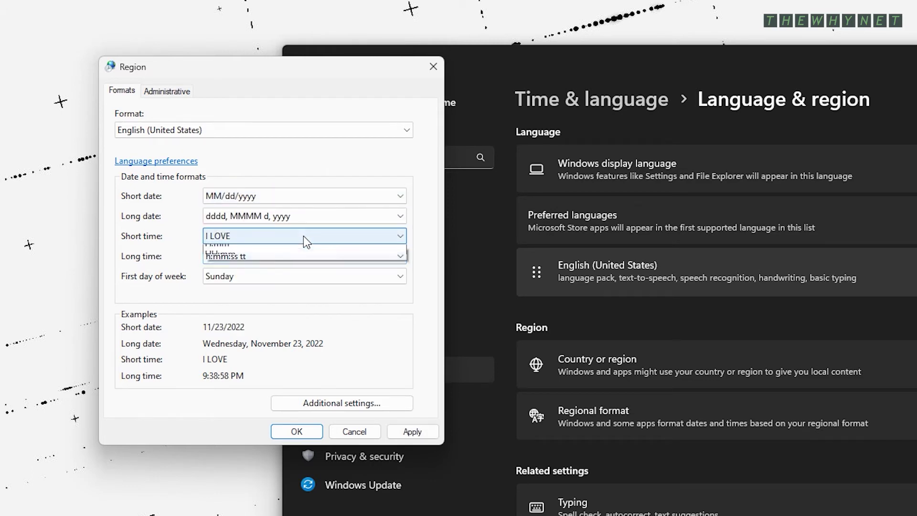
left_click(301, 272)
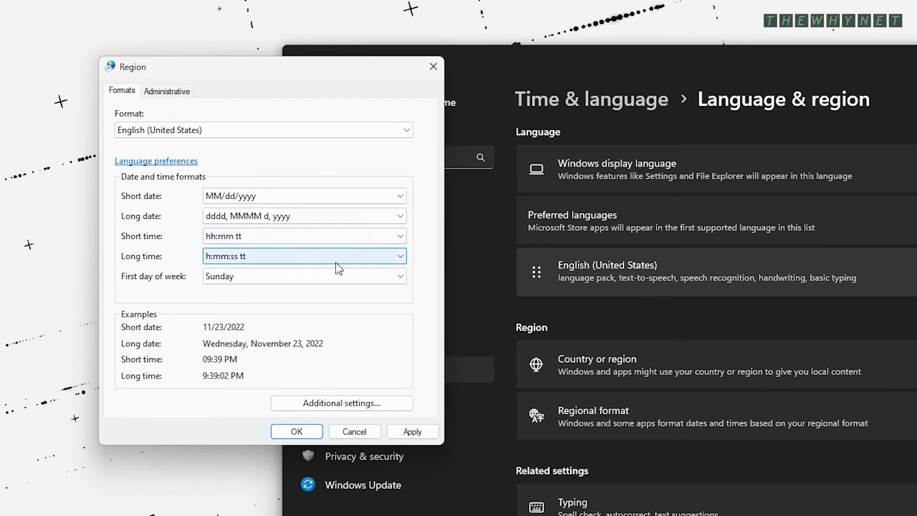
left_click_drag(315, 73, 916, 296)
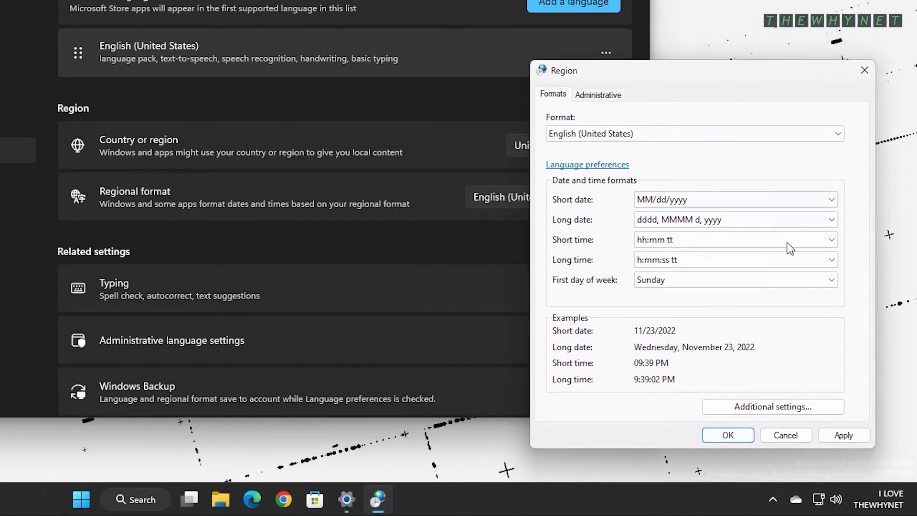
Step: Apply the restored formats, recheck both format lists, and confirm with OK
left_click(844, 435)
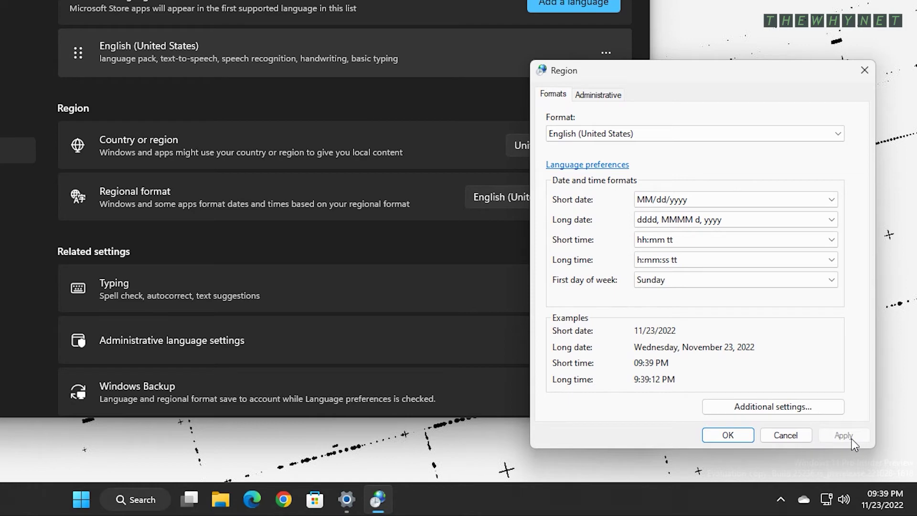
left_click(836, 200)
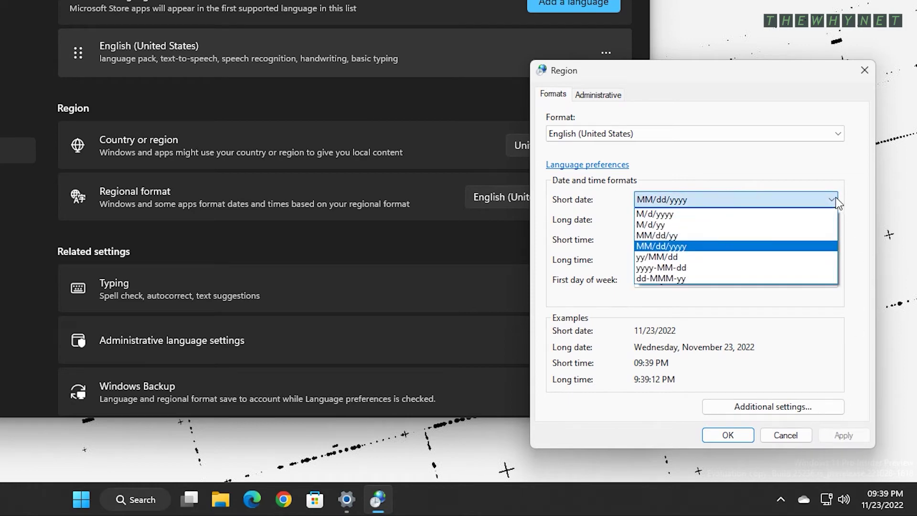
left_click(836, 201)
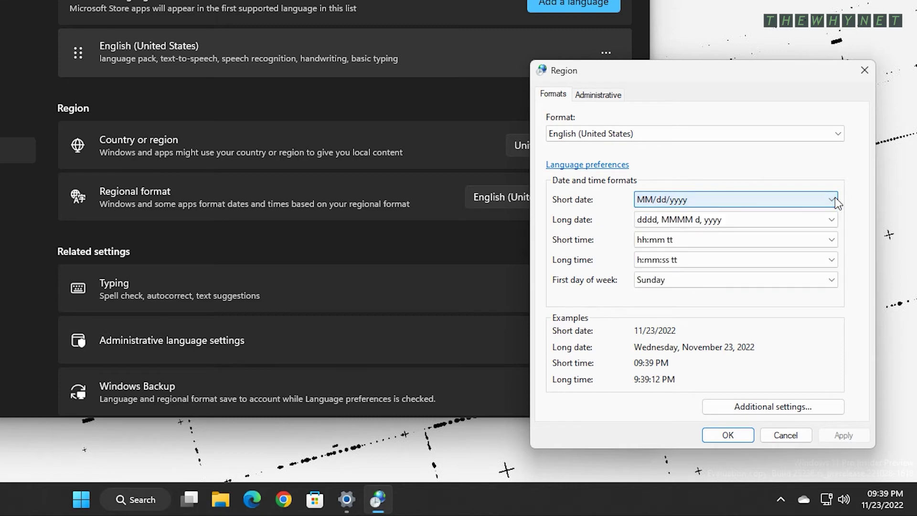
left_click(833, 245)
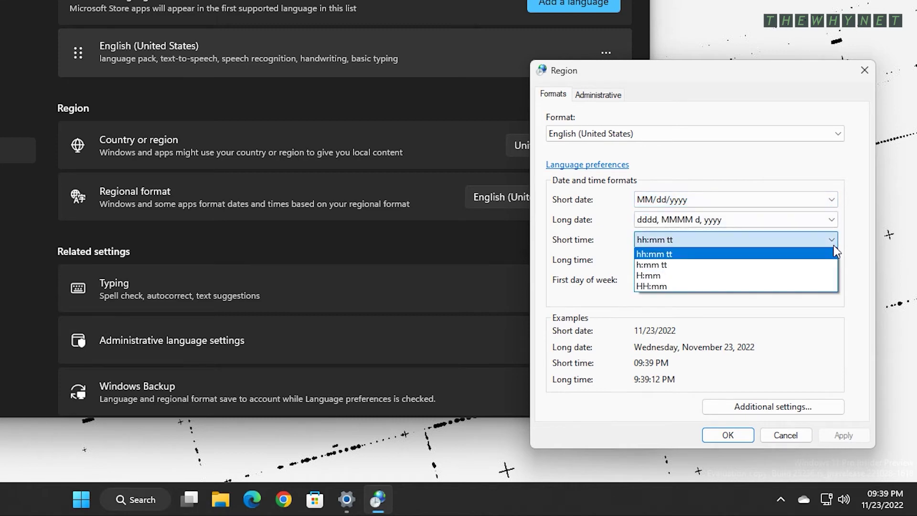
left_click(833, 245)
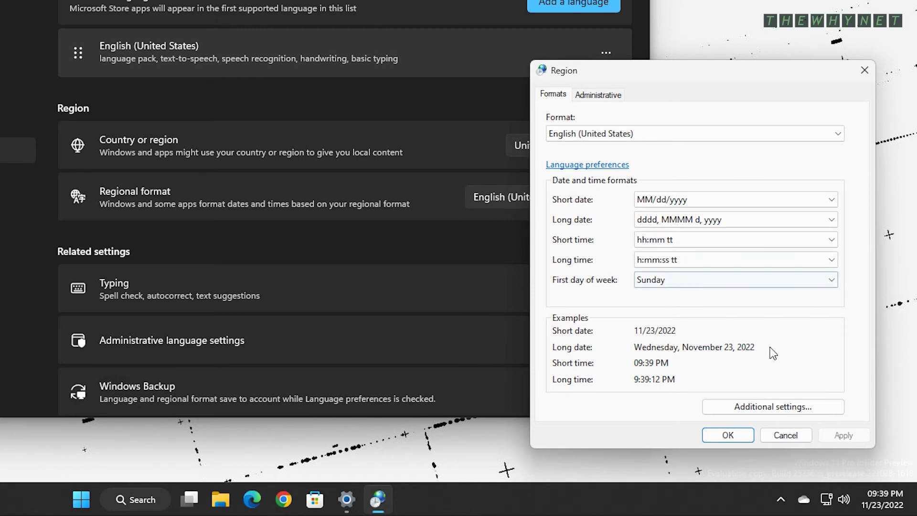
left_click(714, 435)
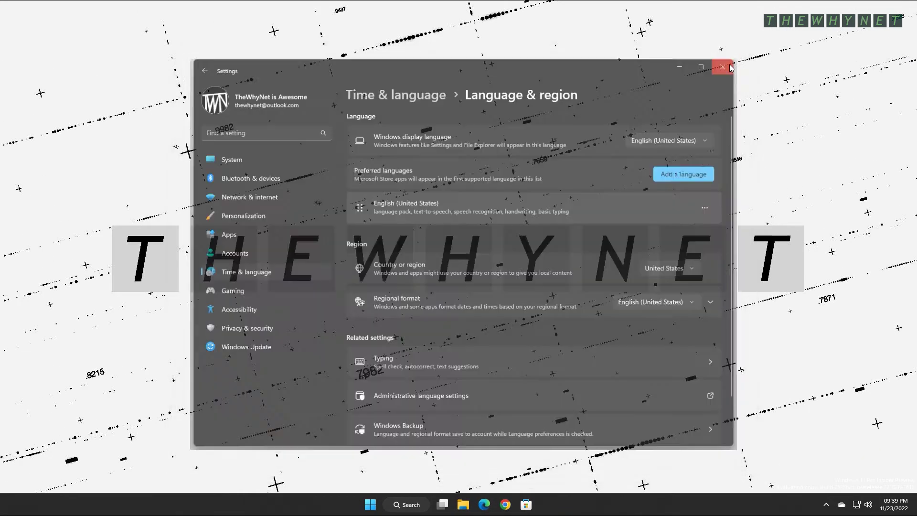
Step: Close Settings and reopen regedit at the International key's short date and time values
left_click(730, 67)
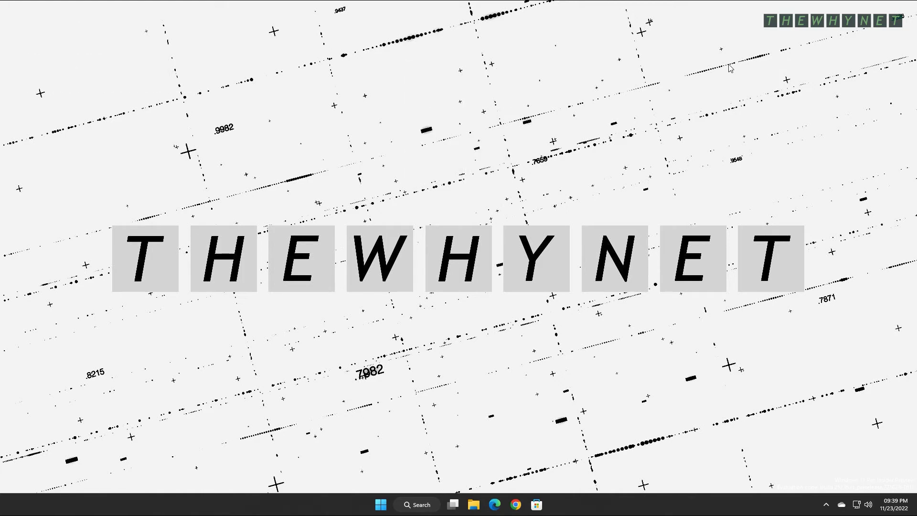
key("super+r")
key("Return")
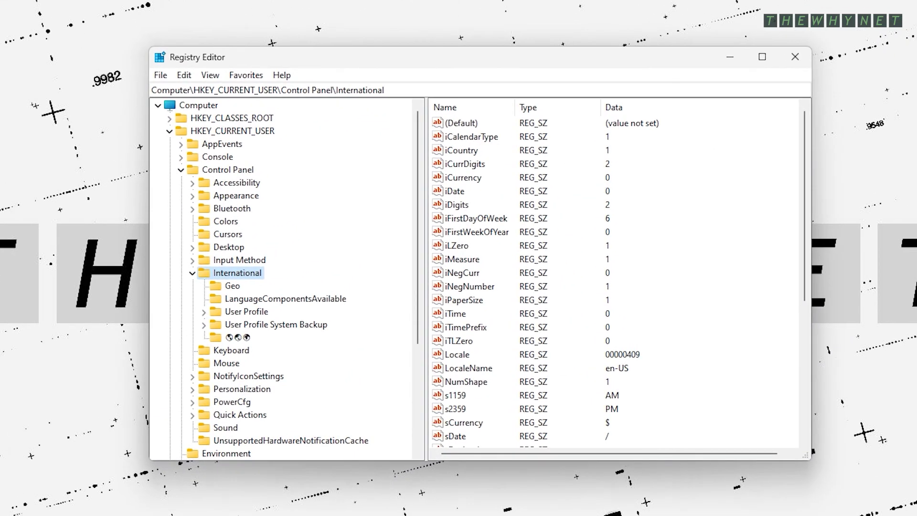
left_click(805, 427)
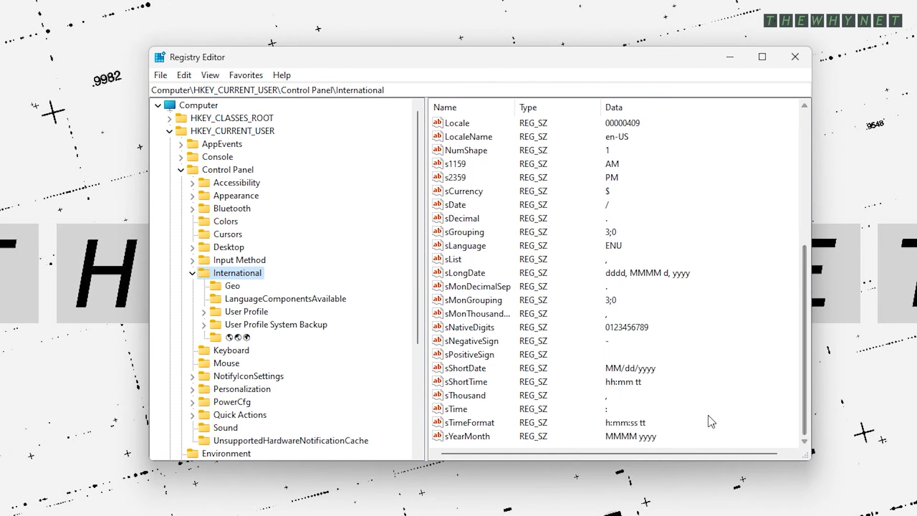
Step: Set sShortTime to 'ss' and clear sShortDate to an empty value
double_click(470, 384)
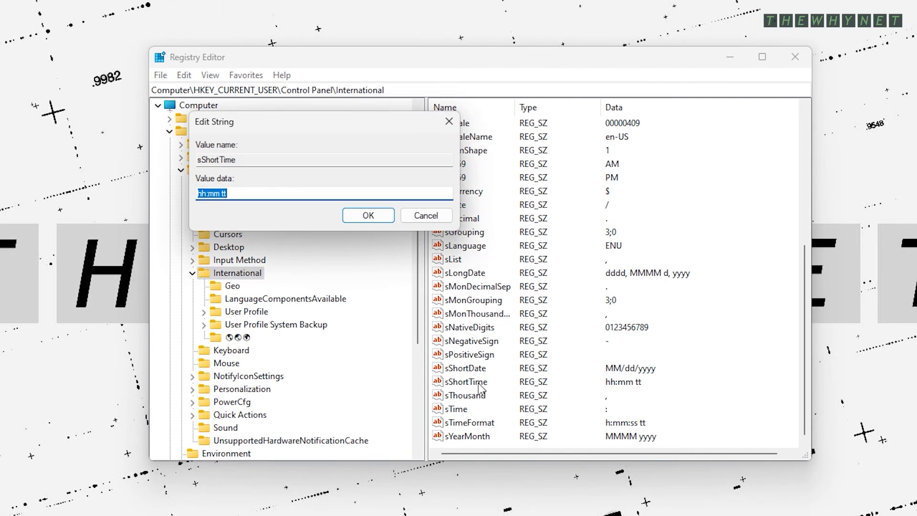
type("ss")
key("Return")
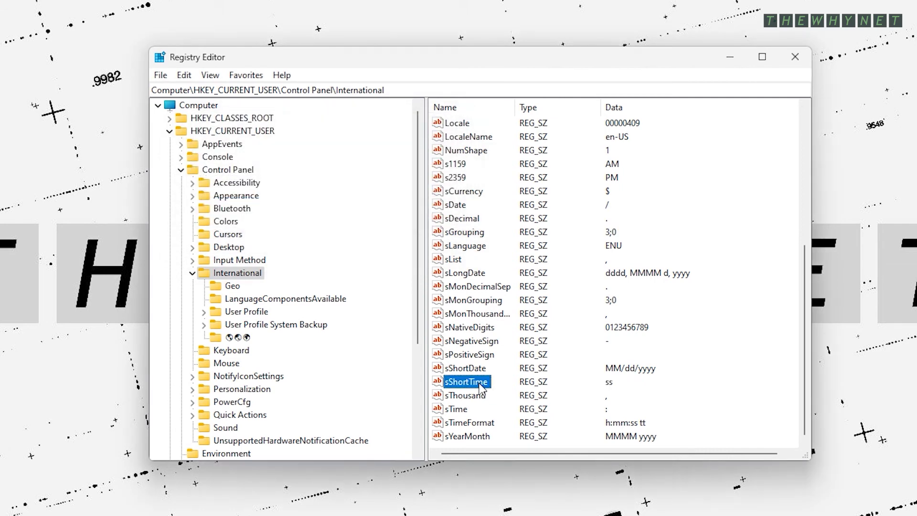
double_click(471, 369)
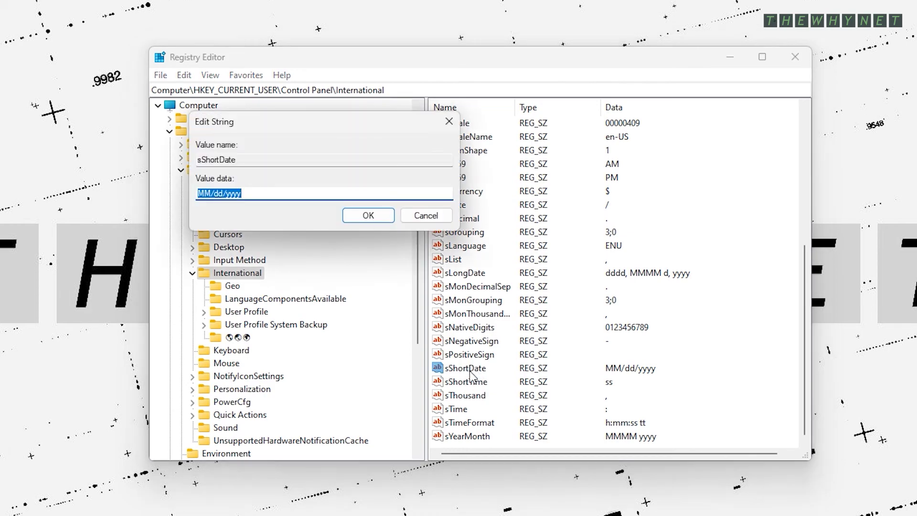
key("BackSpace")
key("Return")
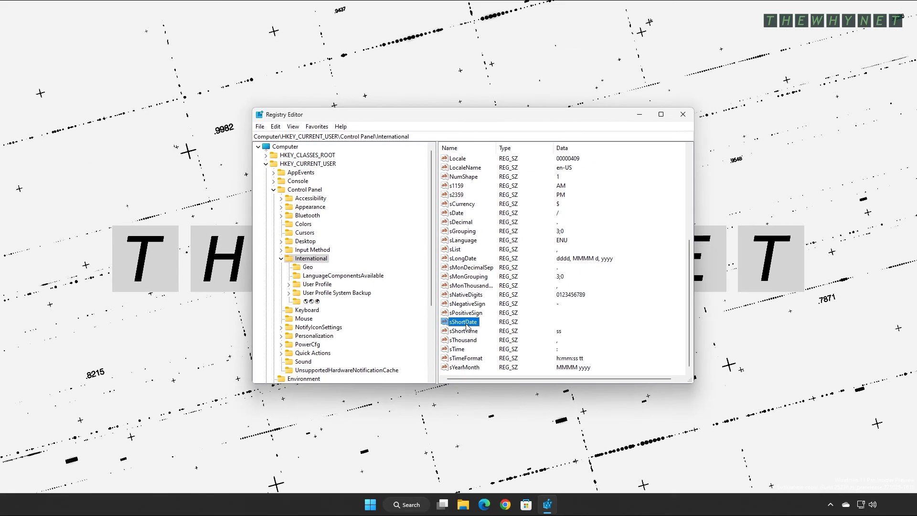
left_click(894, 506)
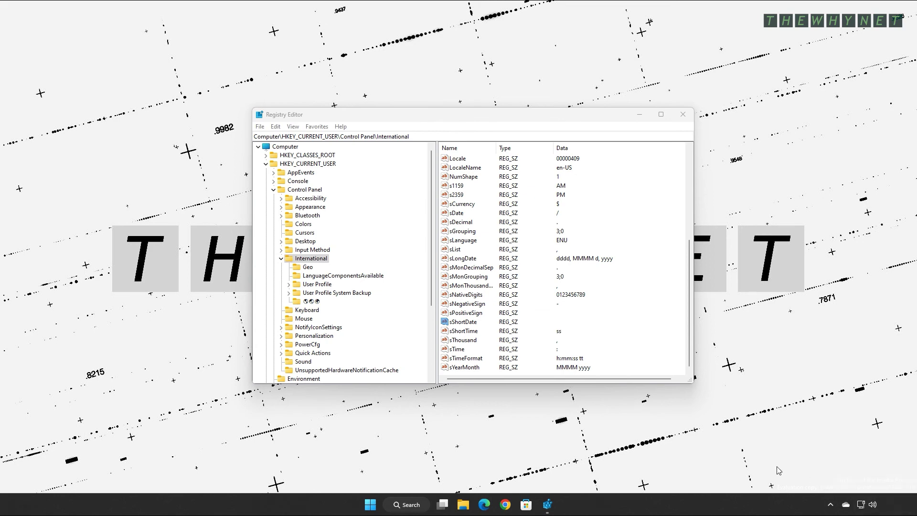
Step: Close the Registry Editor window with its X button
left_click(688, 118)
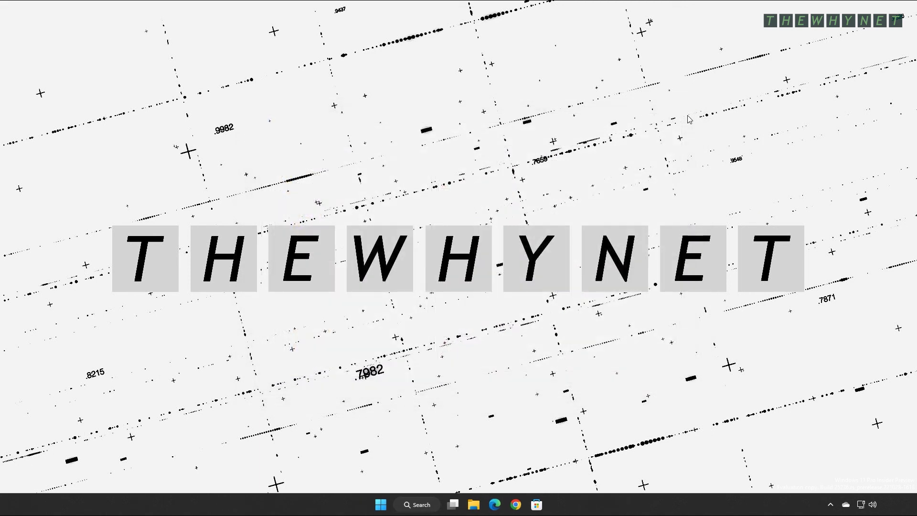